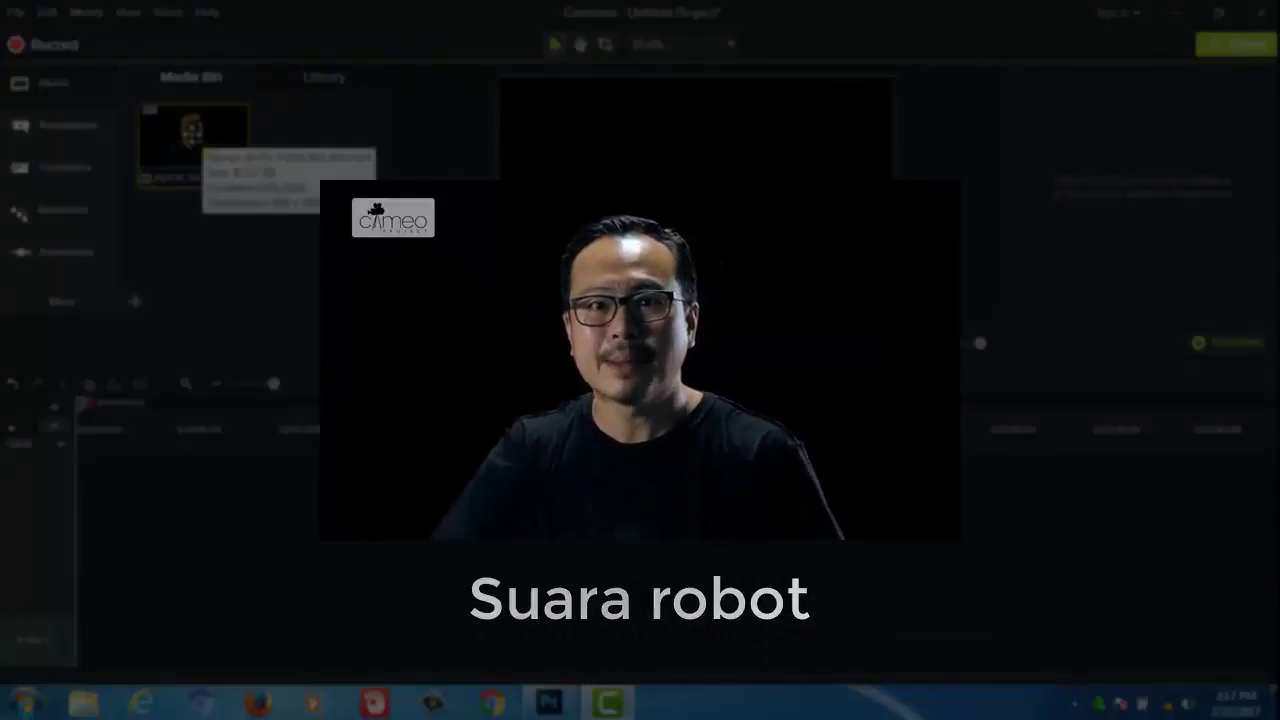
# Add the "AHOK PASTI KALAH!" video from the media bin to the timeline and play its opening seconds.
pyautogui.rightClick(195, 143)
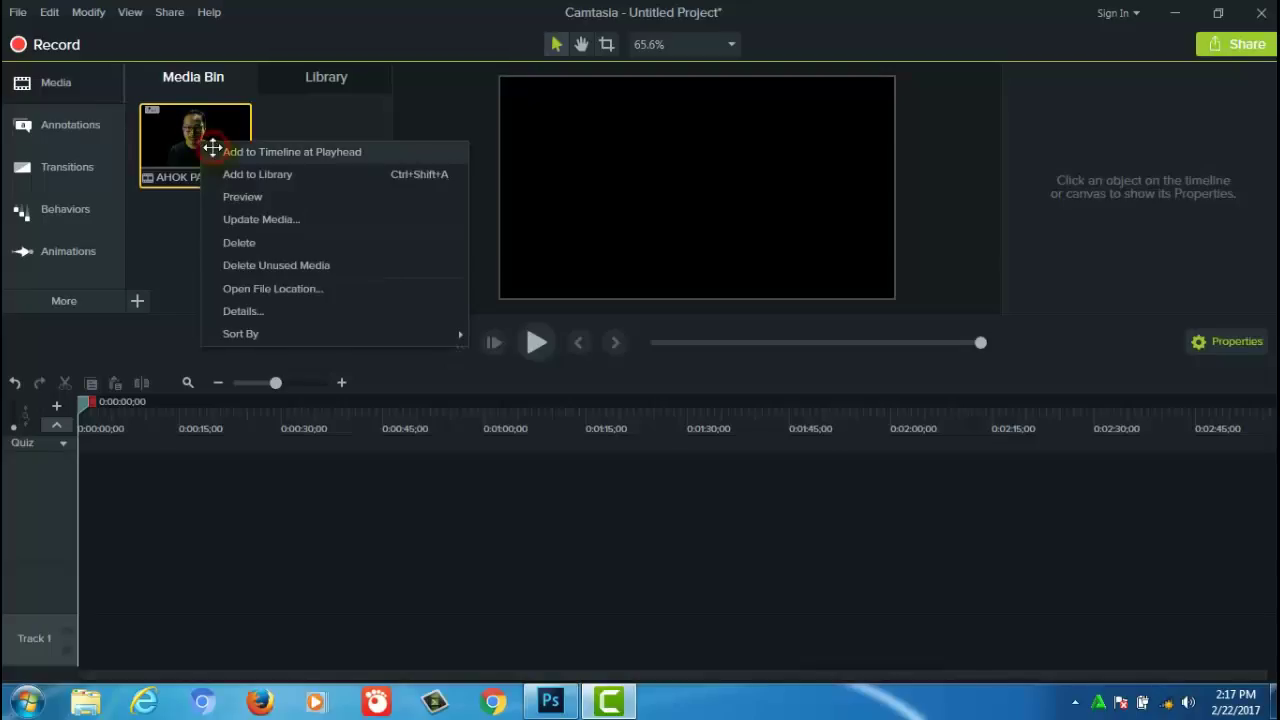
pyautogui.click(213, 150)
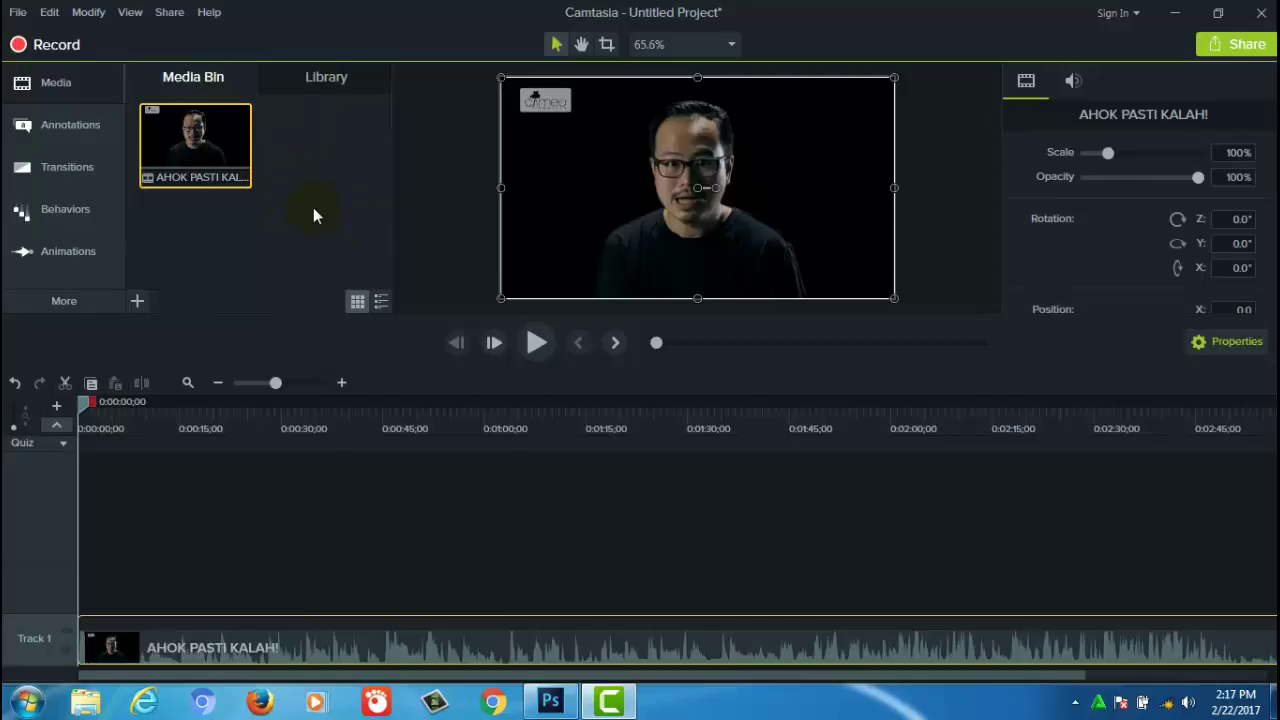
pyautogui.click(537, 342)
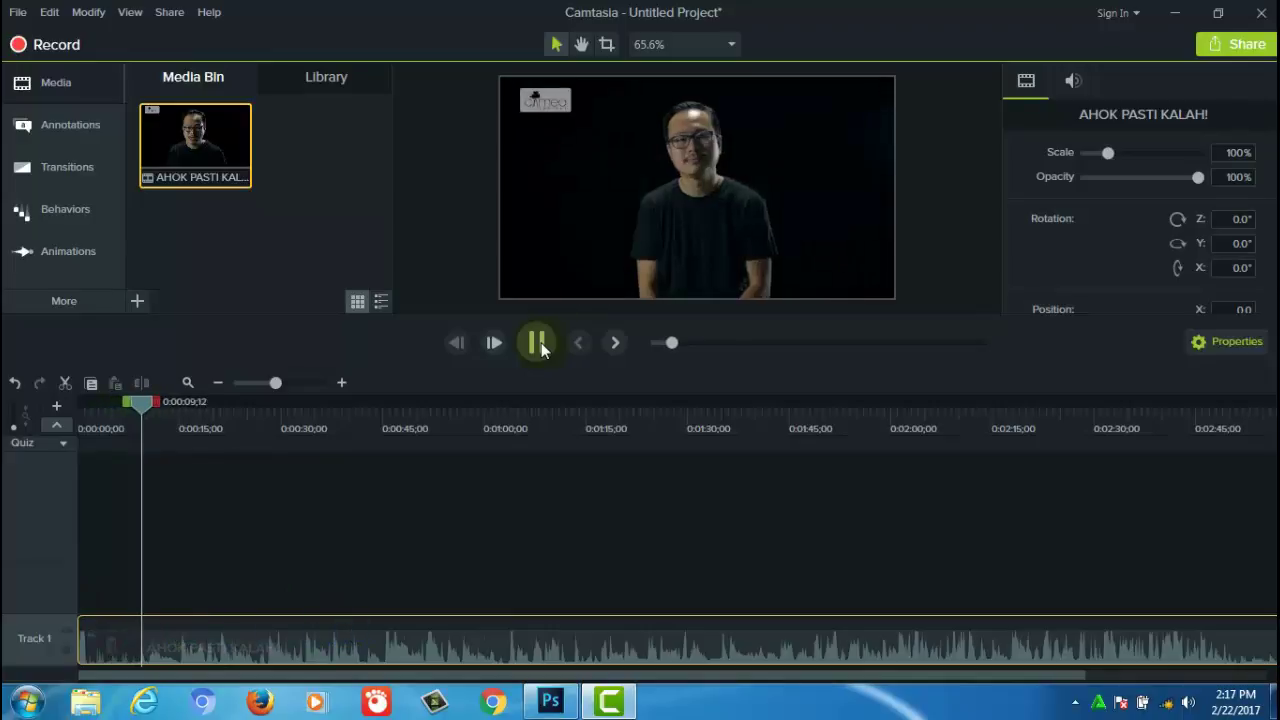
pyautogui.click(541, 342)
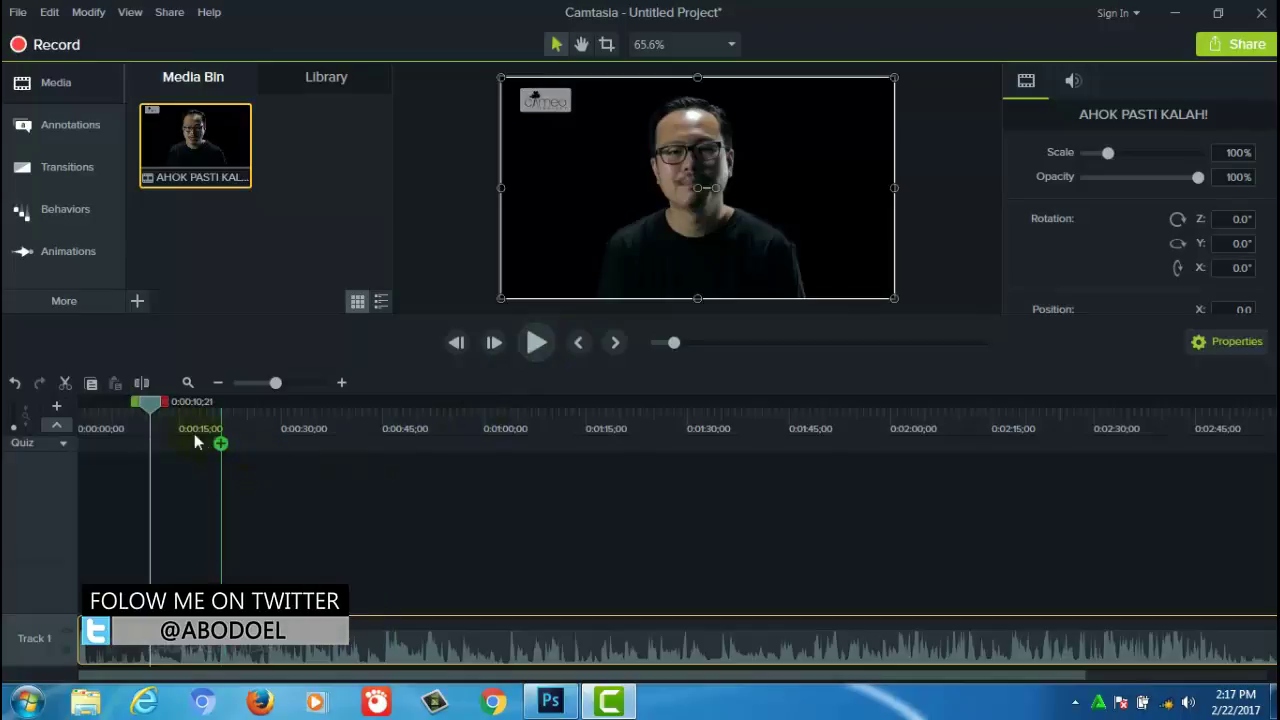
# Split the video clip on Track 1 at 0:00:15;25 and again at 0:00:51;08.
pyautogui.moveTo(153, 410); pyautogui.dragTo(189, 408)
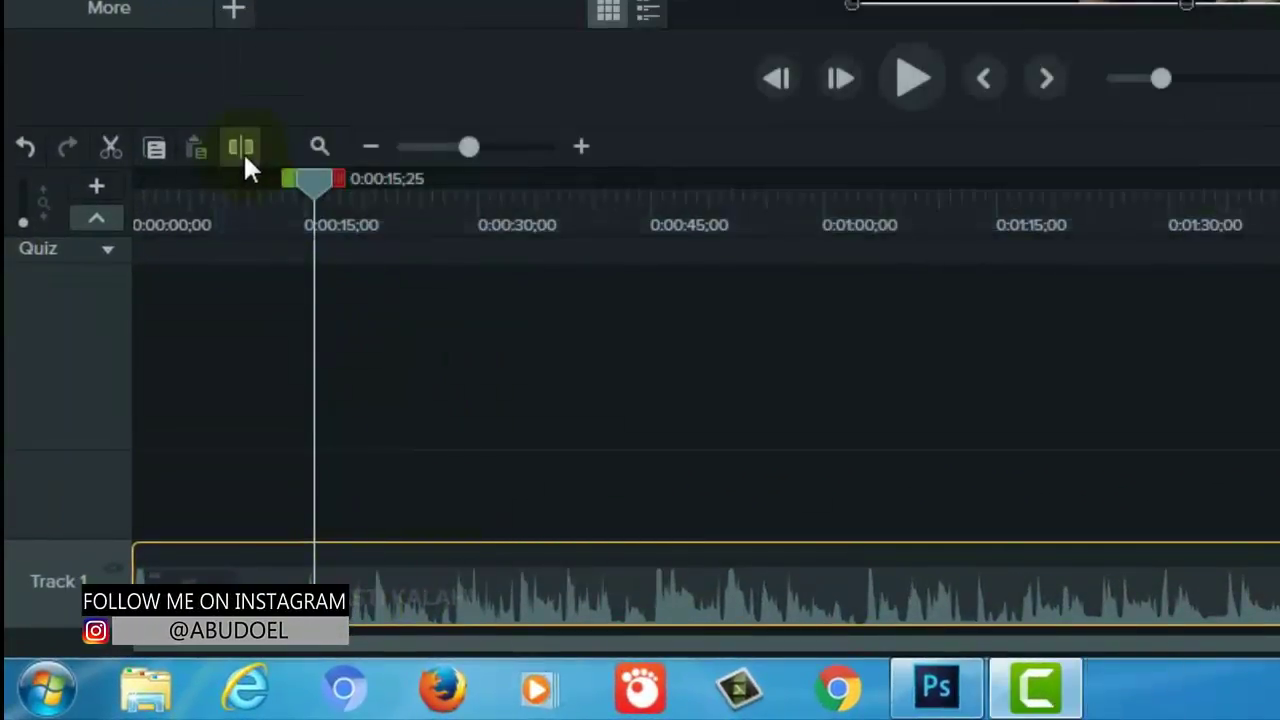
pyautogui.click(243, 152)
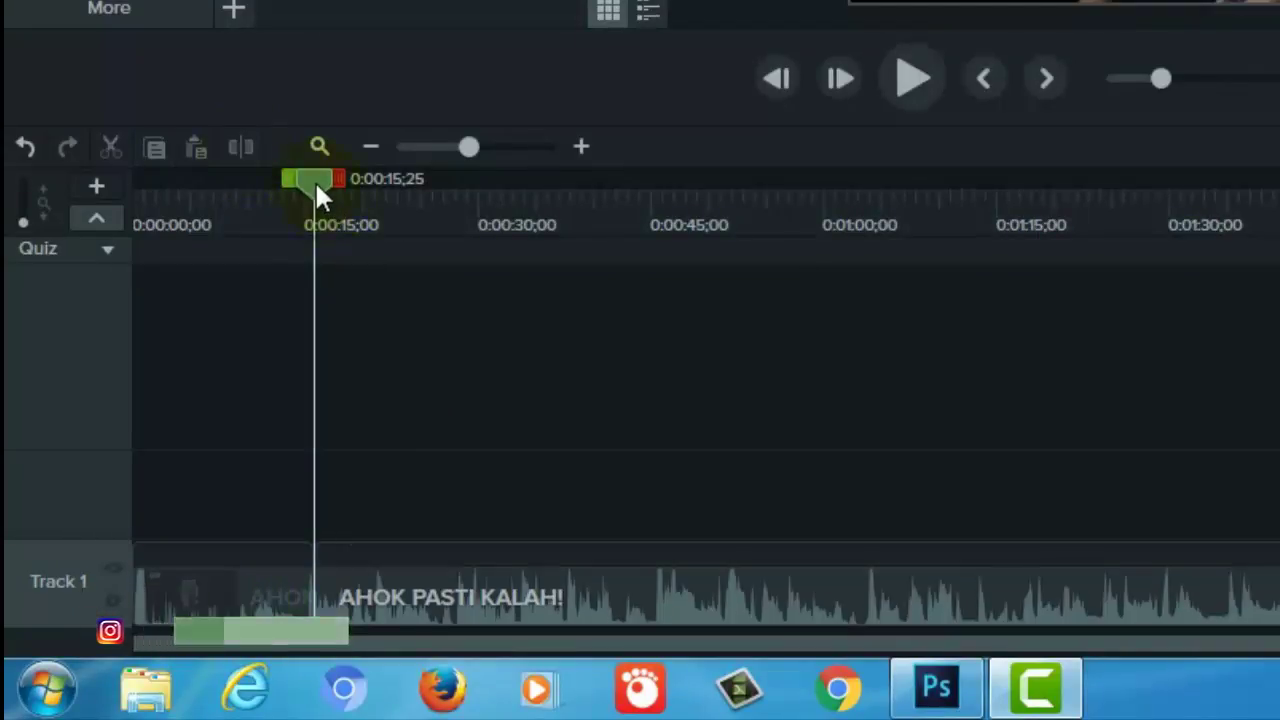
pyautogui.moveTo(318, 192); pyautogui.dragTo(698, 195)
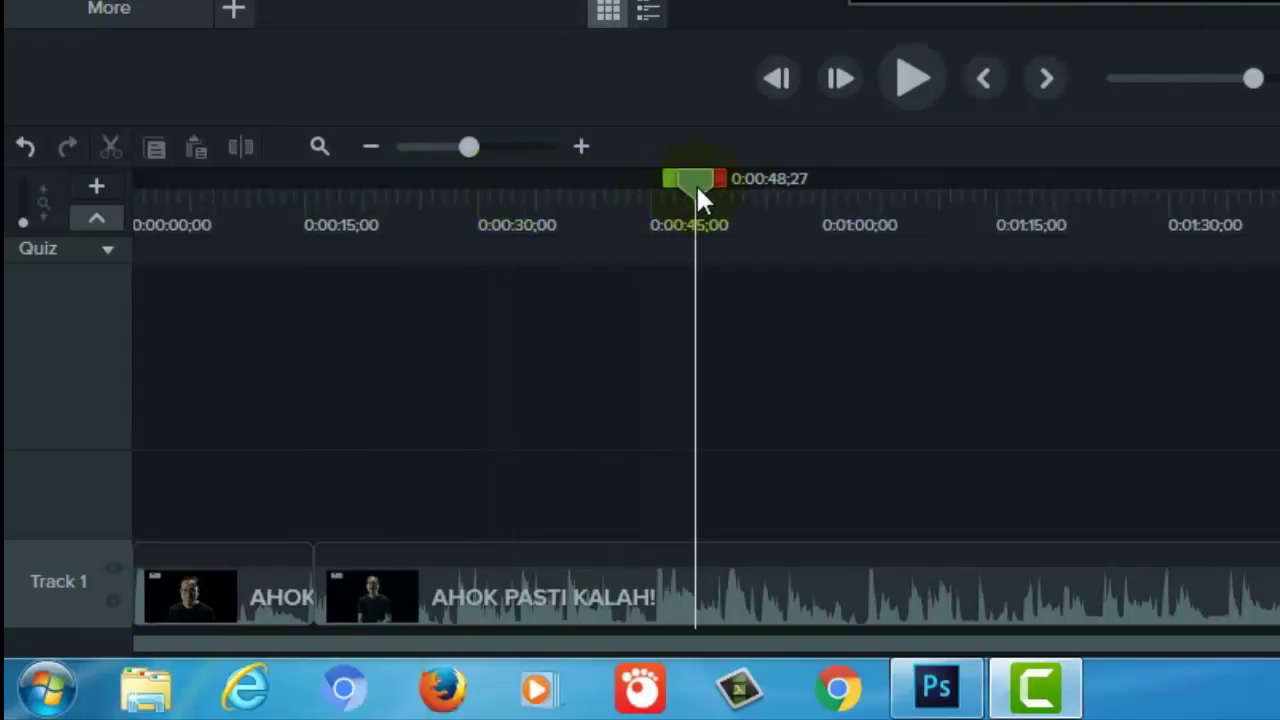
pyautogui.click(800, 588)
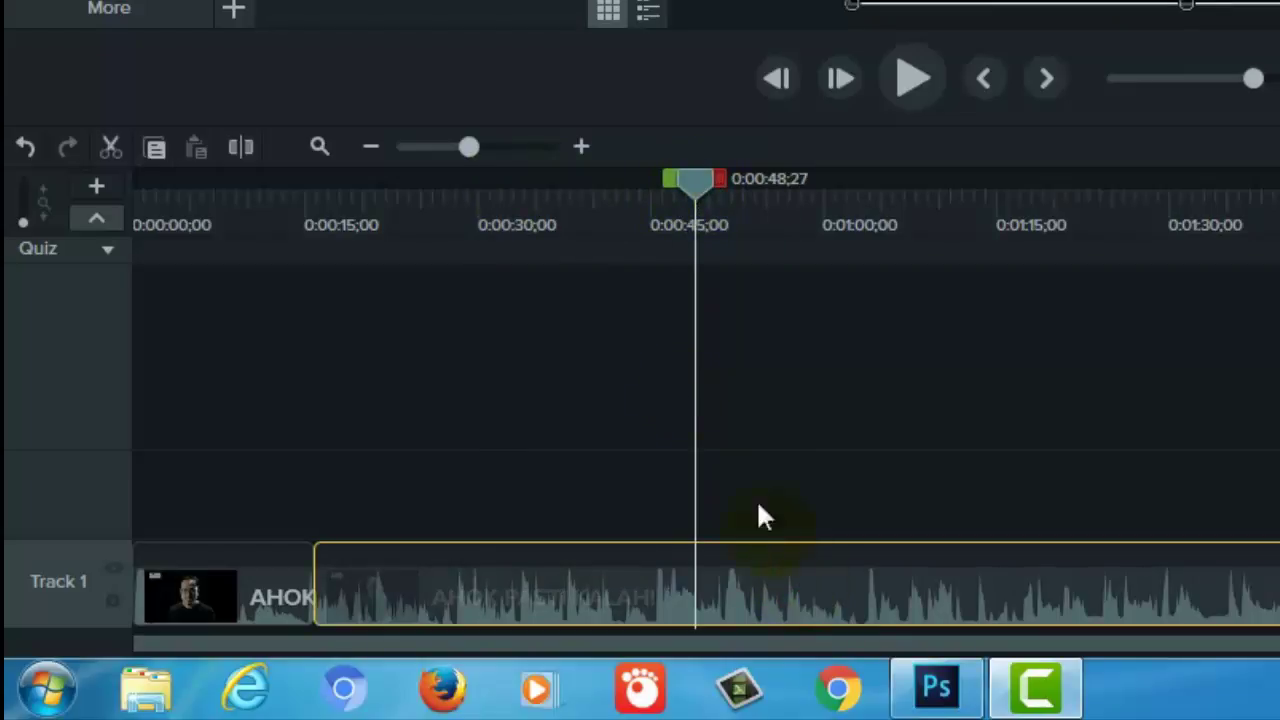
pyautogui.moveTo(688, 185); pyautogui.dragTo(720, 197)
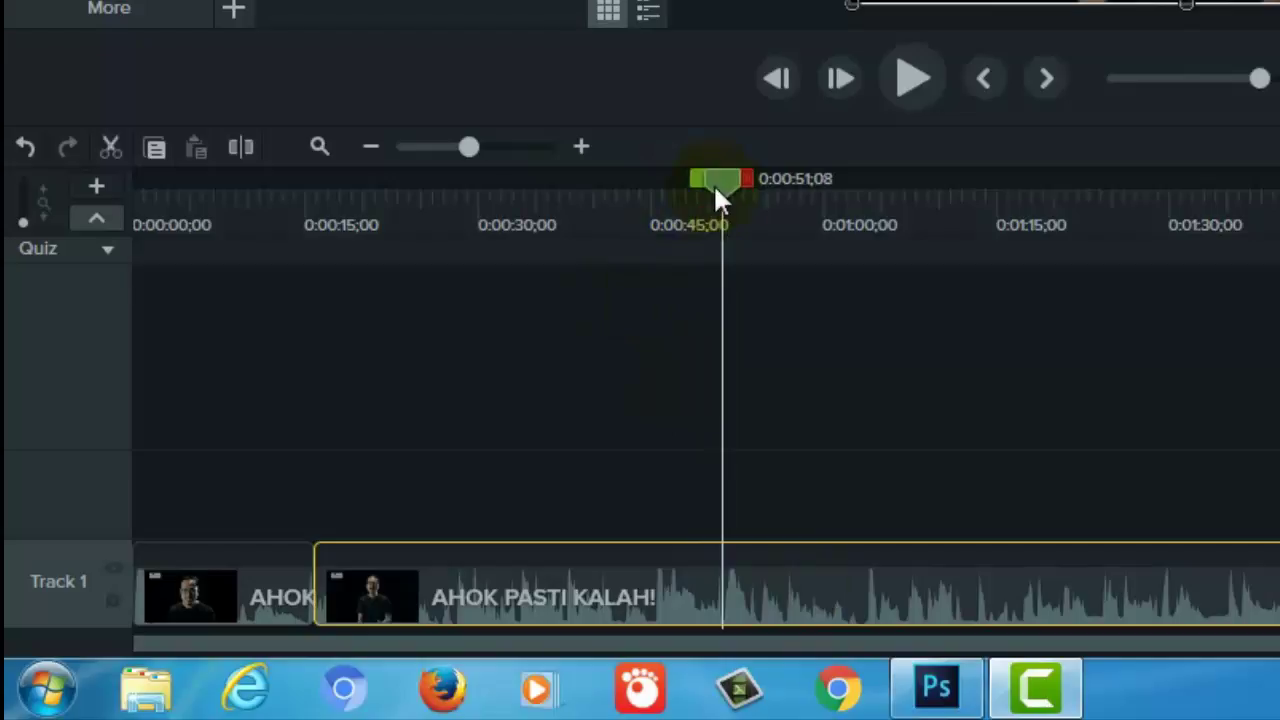
pyautogui.click(241, 146)
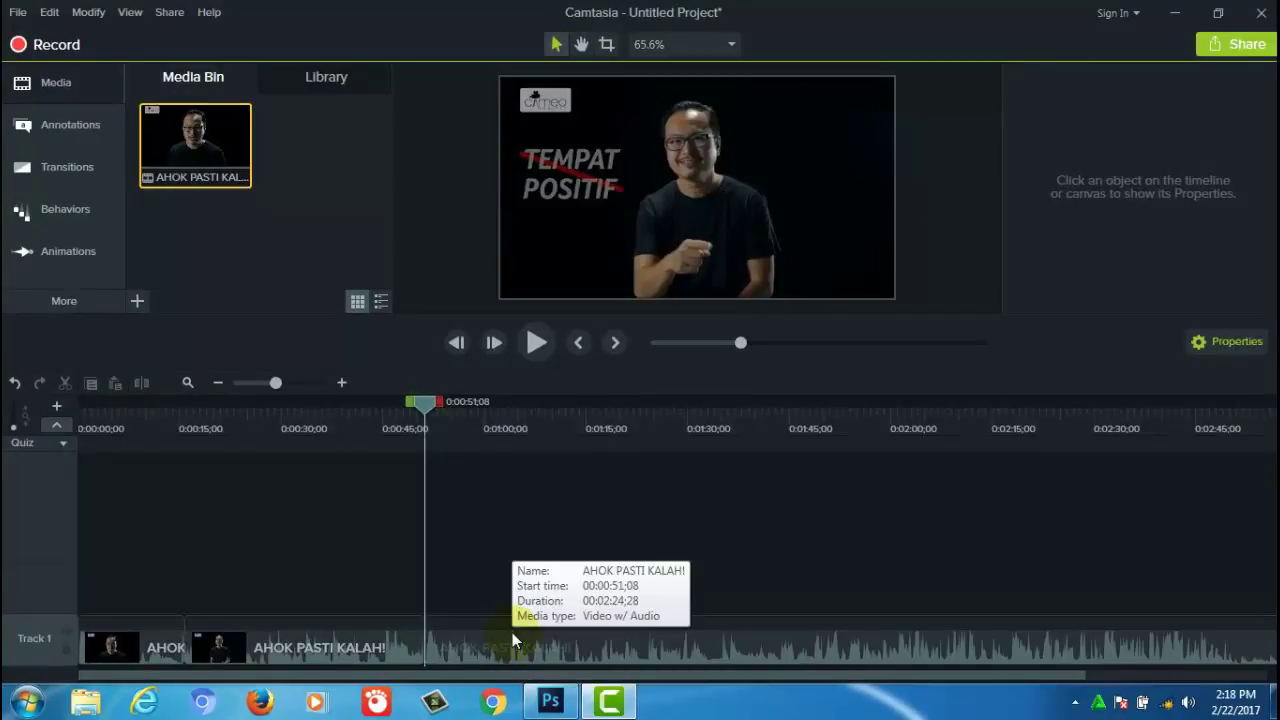
# Shift the third segment away to leave a gap, and add a clip speed of about 1.35x to the second segment.
pyautogui.click(512, 635)
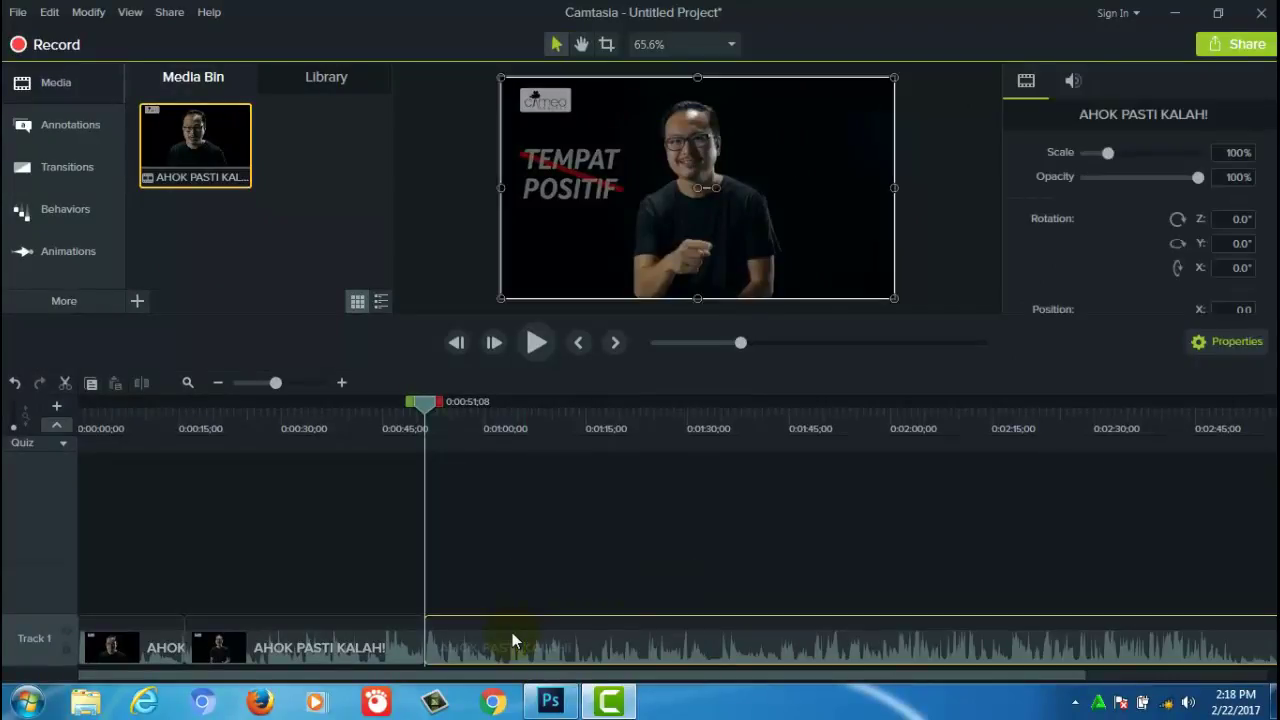
pyautogui.moveTo(535, 640); pyautogui.dragTo(643, 640)
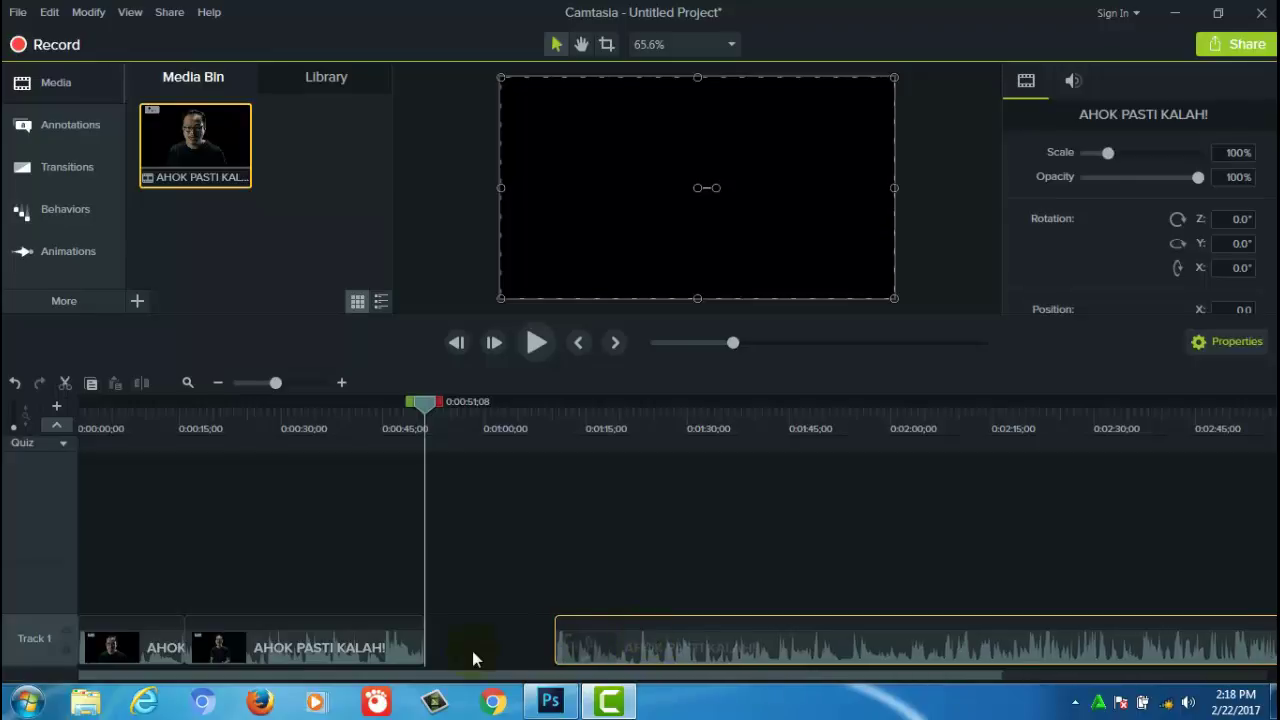
pyautogui.click(377, 650)
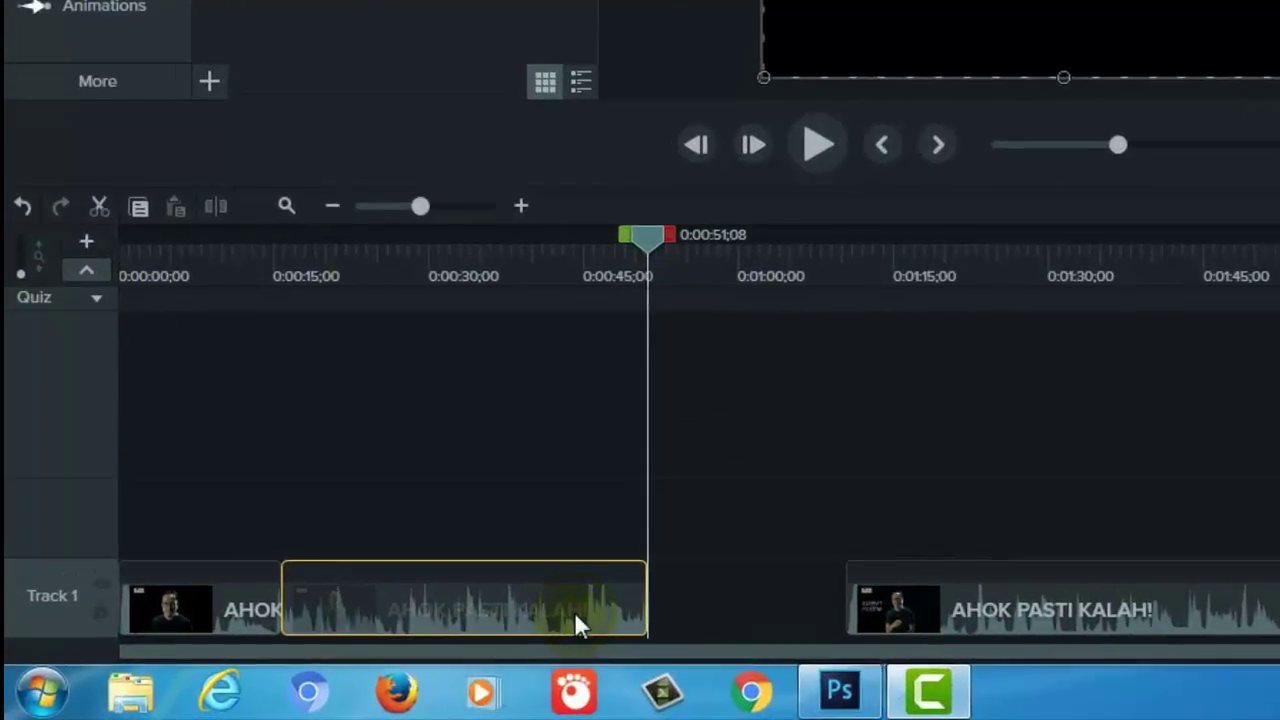
pyautogui.rightClick(501, 624)
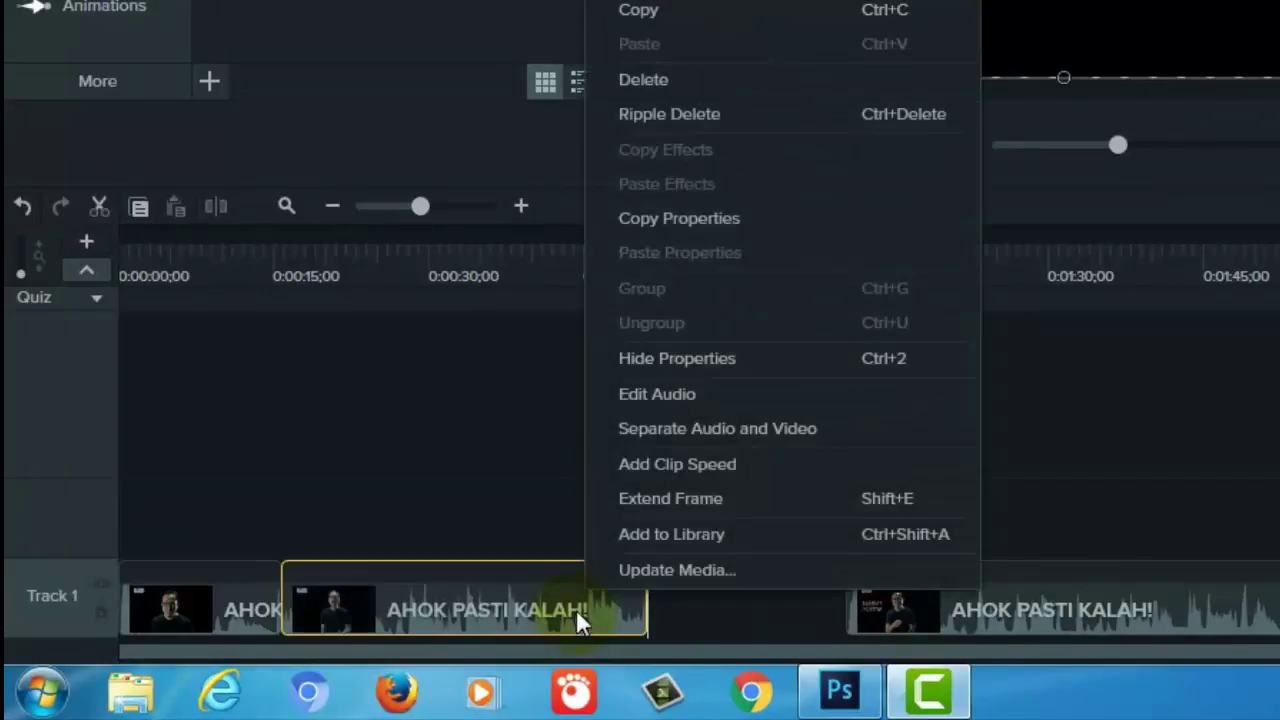
pyautogui.click(740, 466)
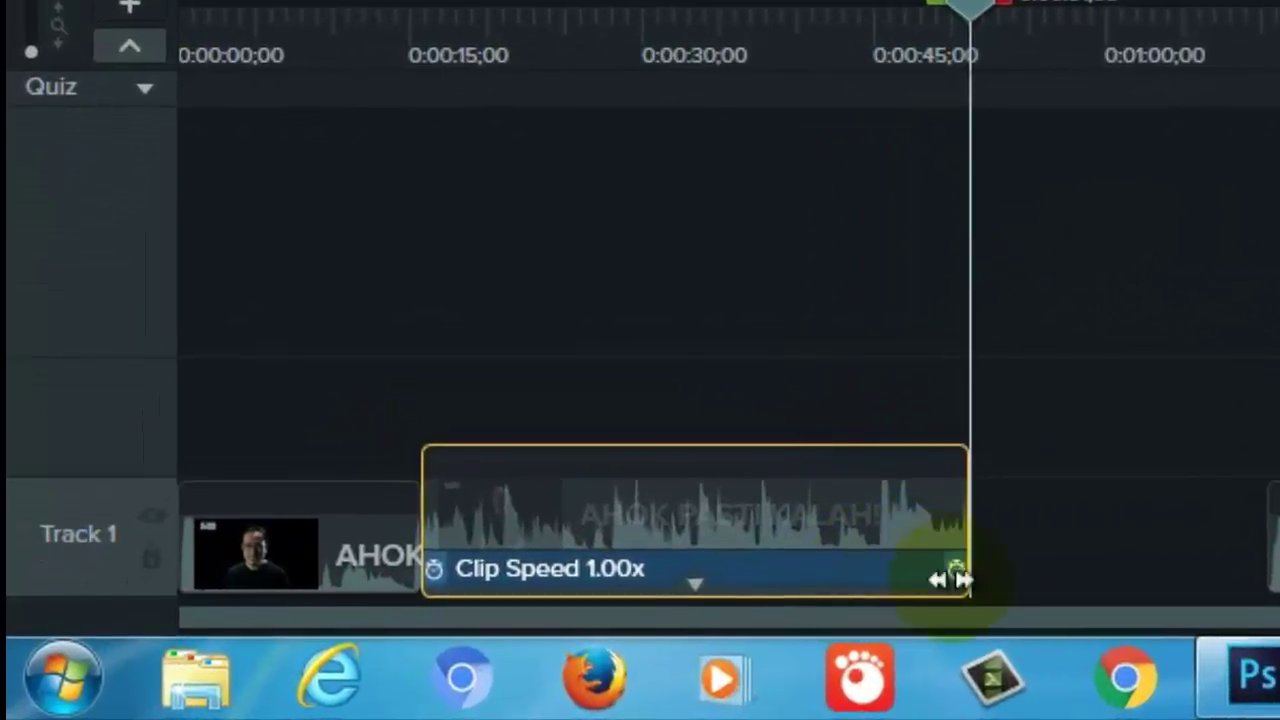
pyautogui.moveTo(948, 573); pyautogui.dragTo(817, 572)
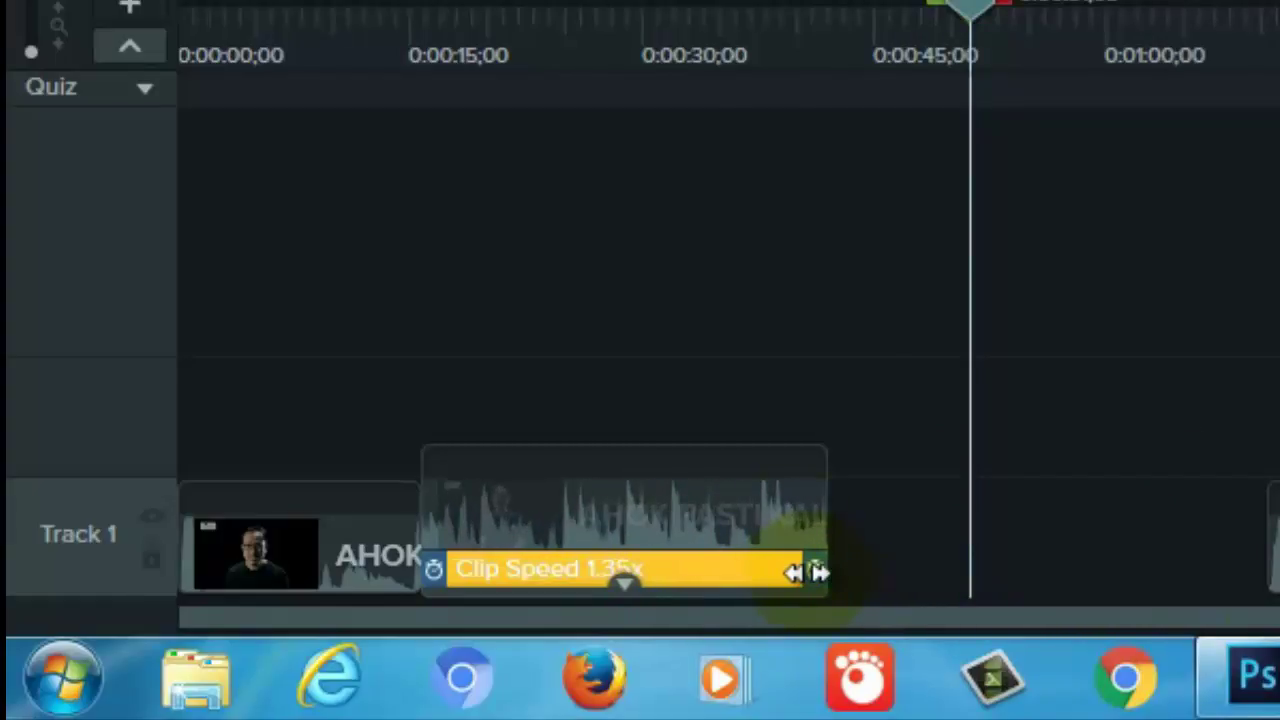
# Play the sped-up second segment from its start at about 0:00:15;27 to its end.
pyautogui.click(410, 60)
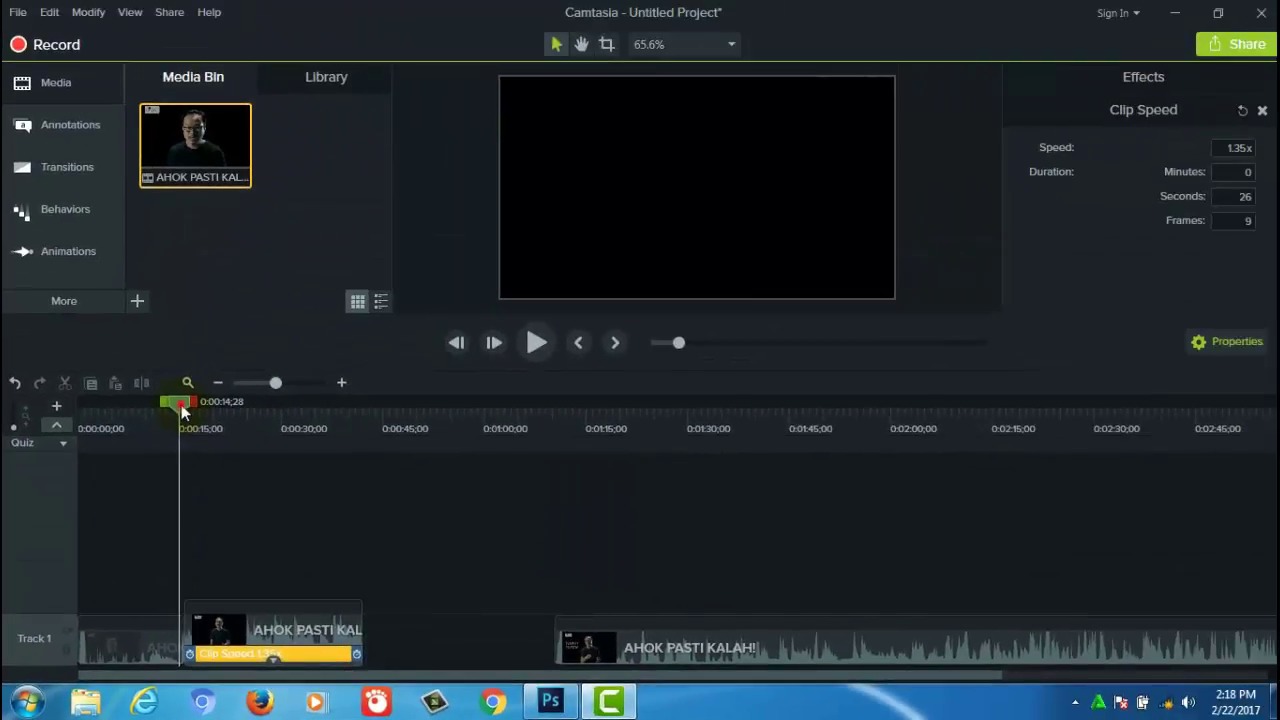
pyautogui.moveTo(182, 410); pyautogui.dragTo(188, 410)
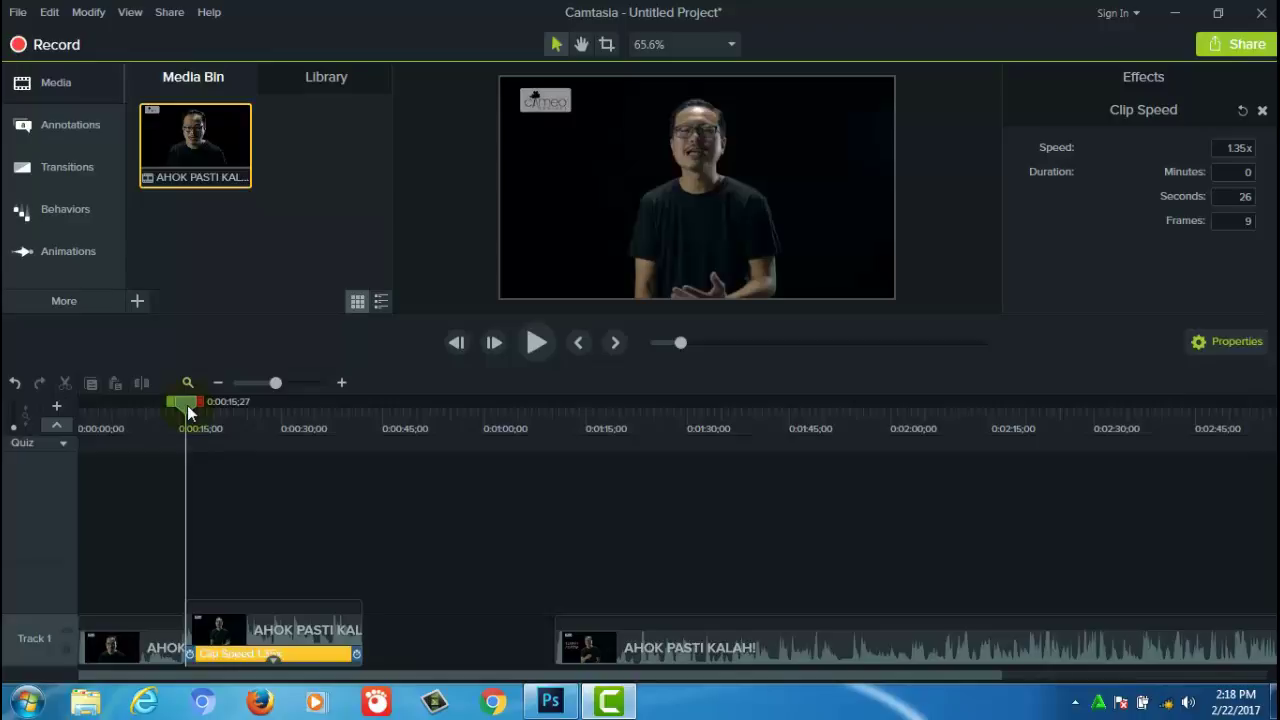
pyautogui.click(542, 348)
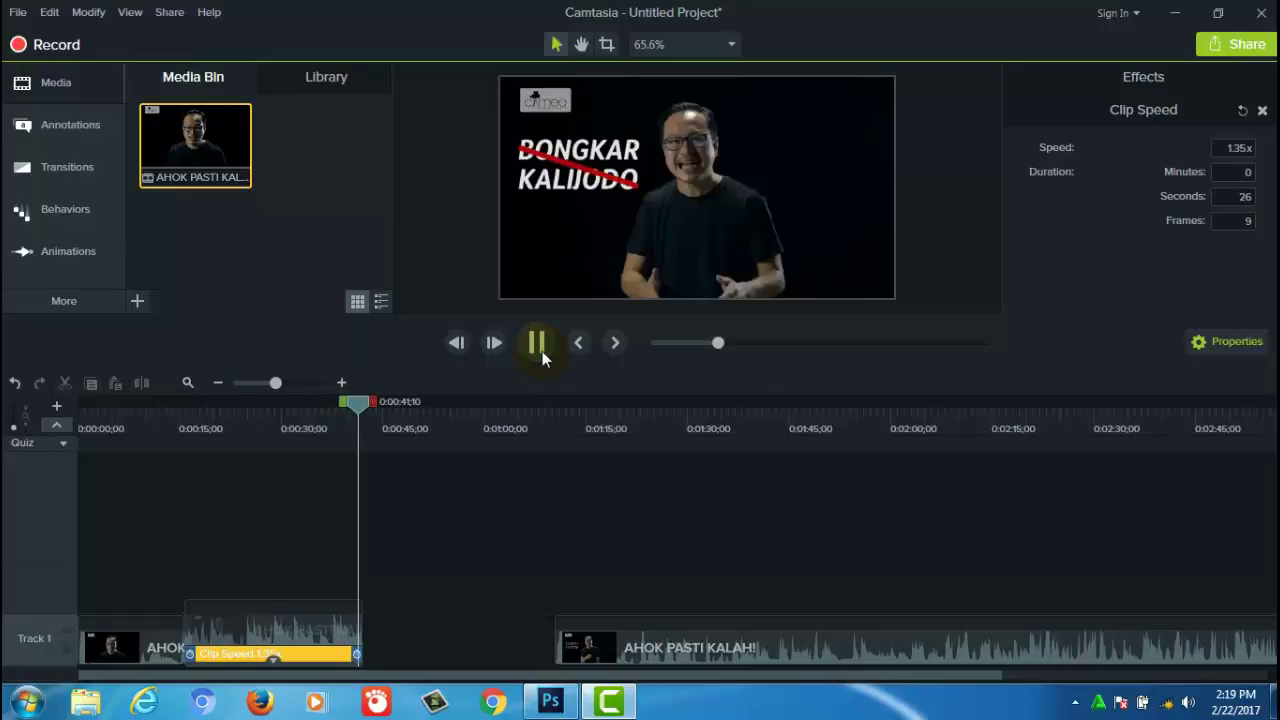
pyautogui.click(542, 351)
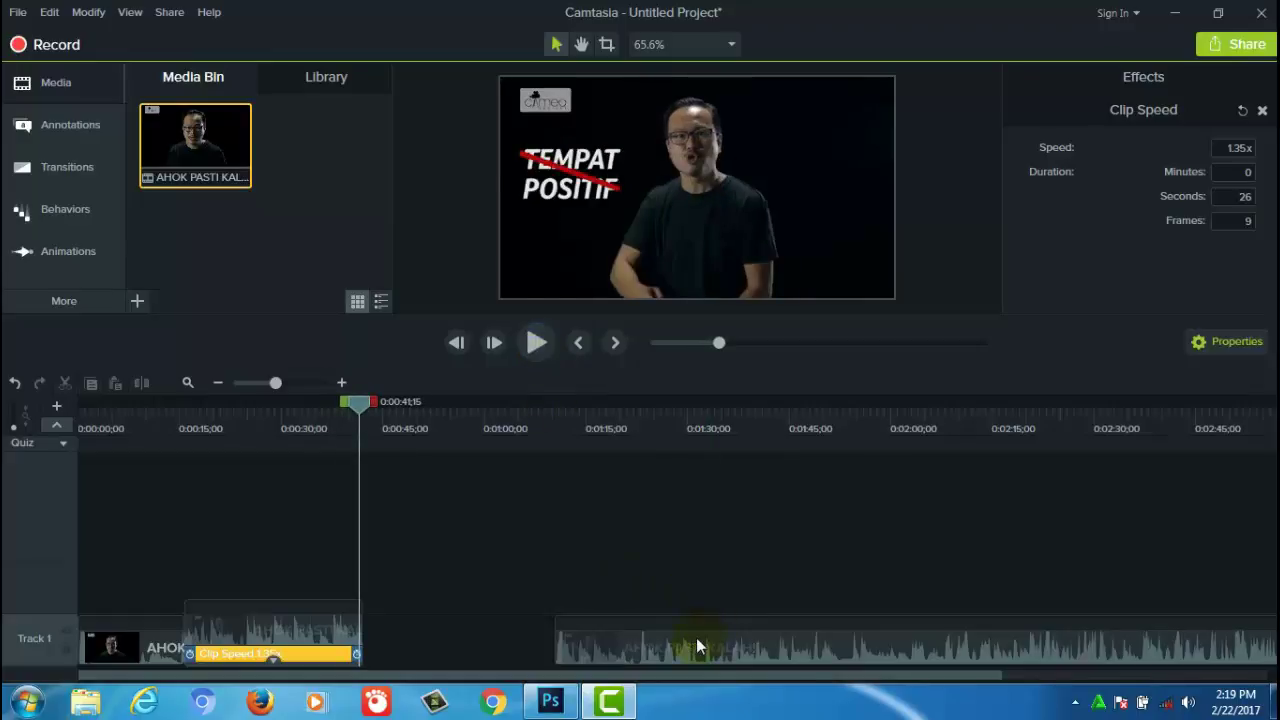
# Move the third segment back to start at about 0:00:46;03 and split it at 0:01:10;08.
pyautogui.click(580, 638)
pyautogui.moveTo(579, 636); pyautogui.dragTo(531, 634)
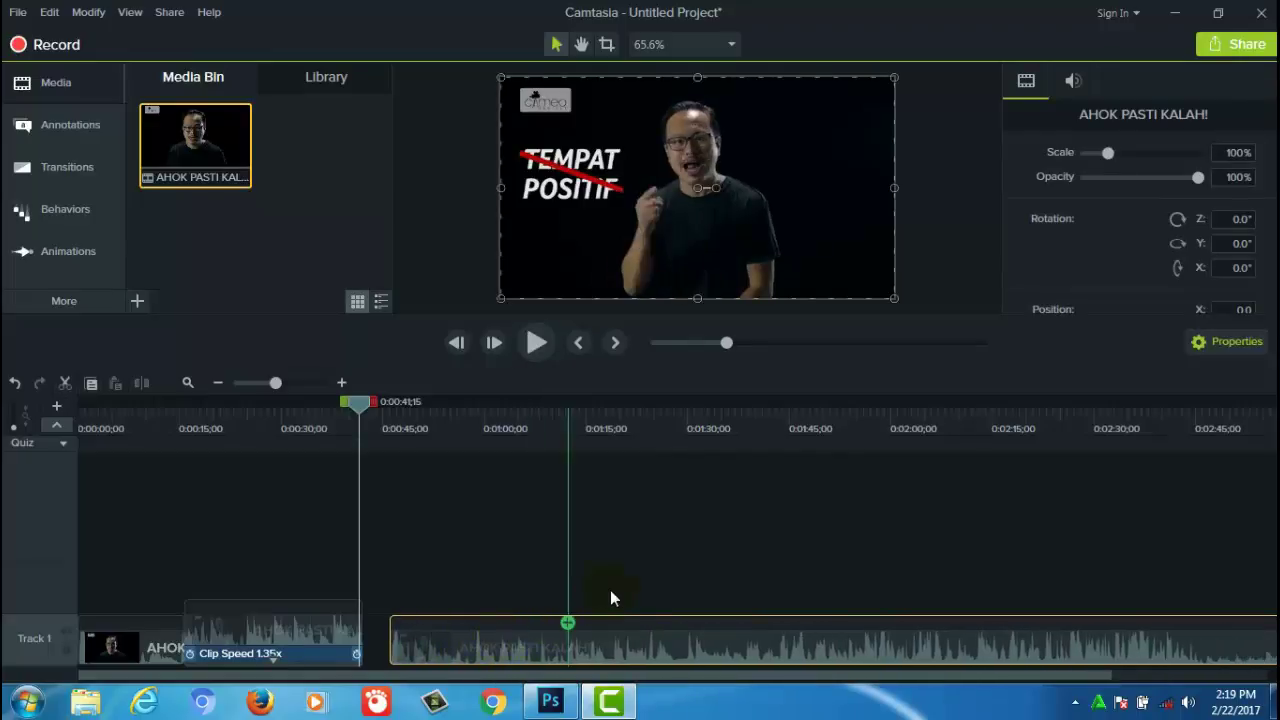
pyautogui.click(388, 430)
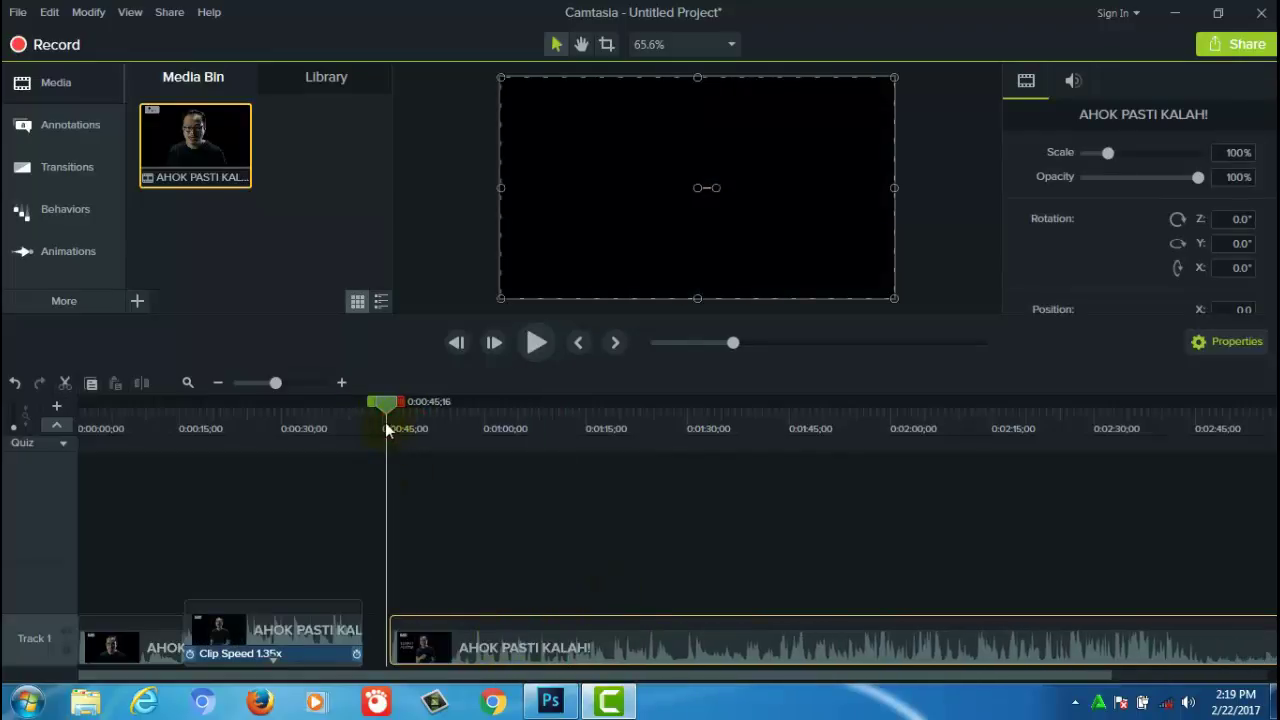
pyautogui.moveTo(387, 403); pyautogui.dragTo(390, 404)
pyautogui.click(545, 349)
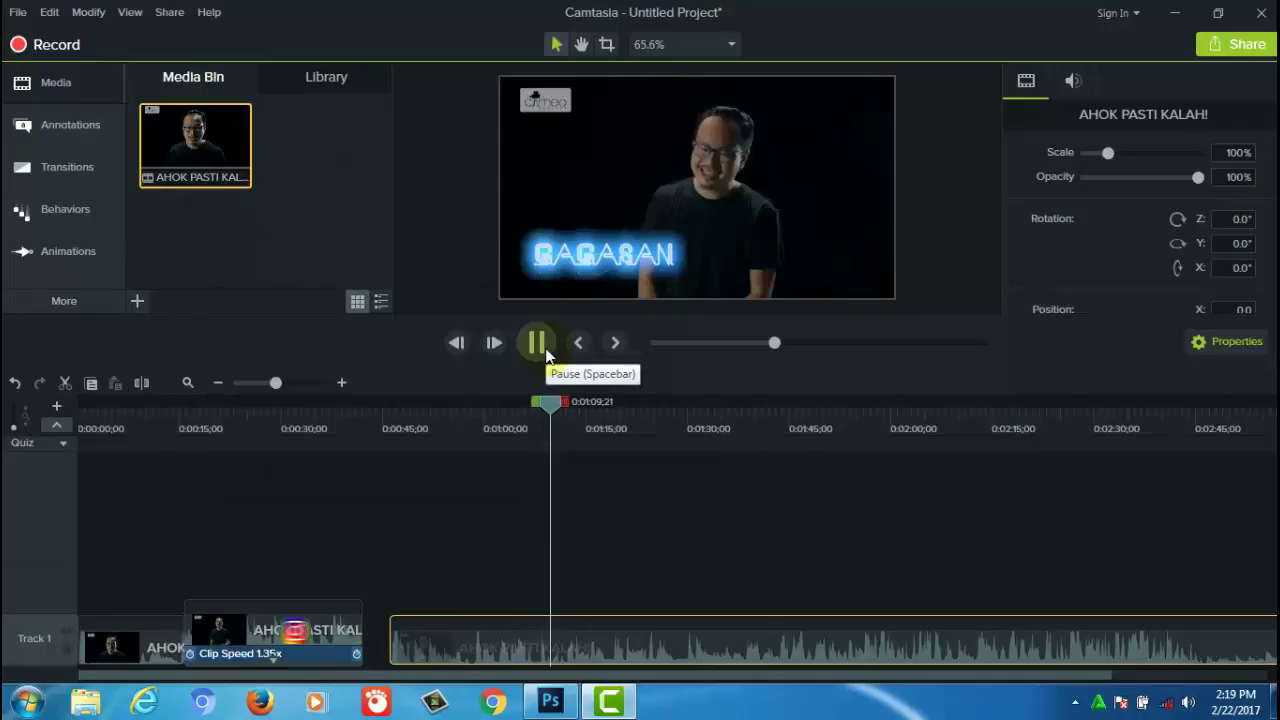
pyautogui.click(545, 350)
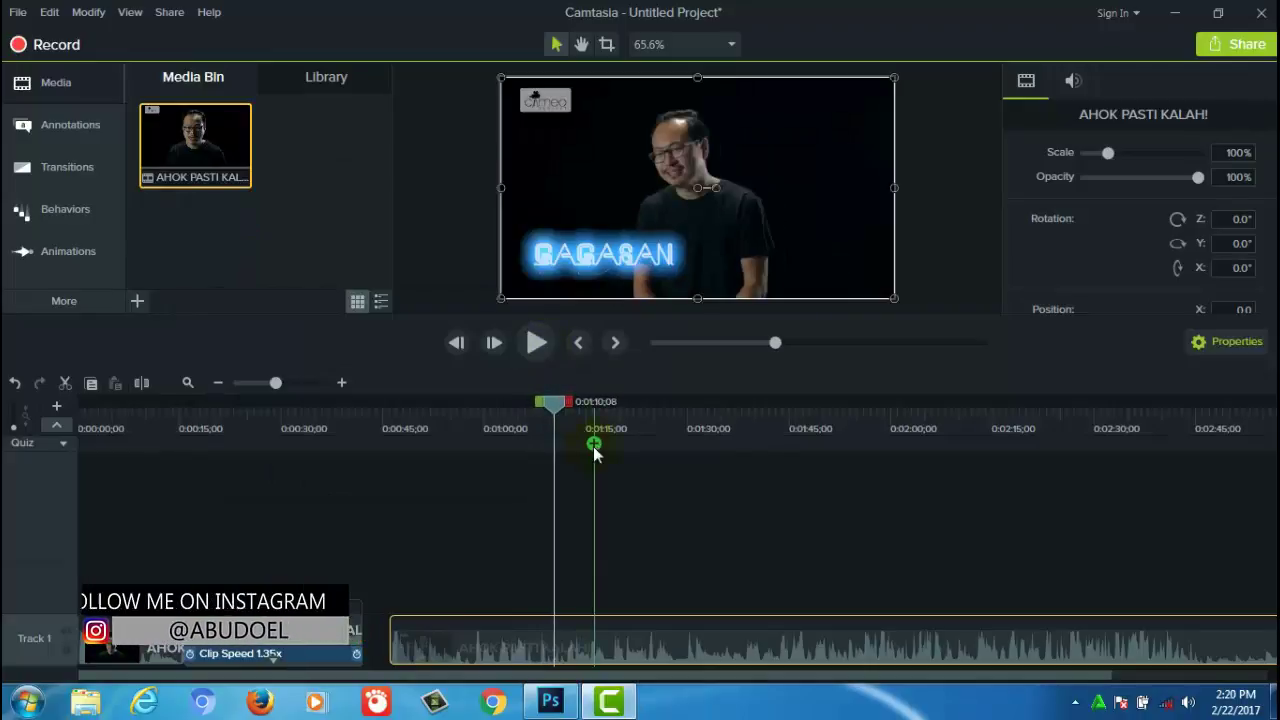
pyautogui.click(140, 382)
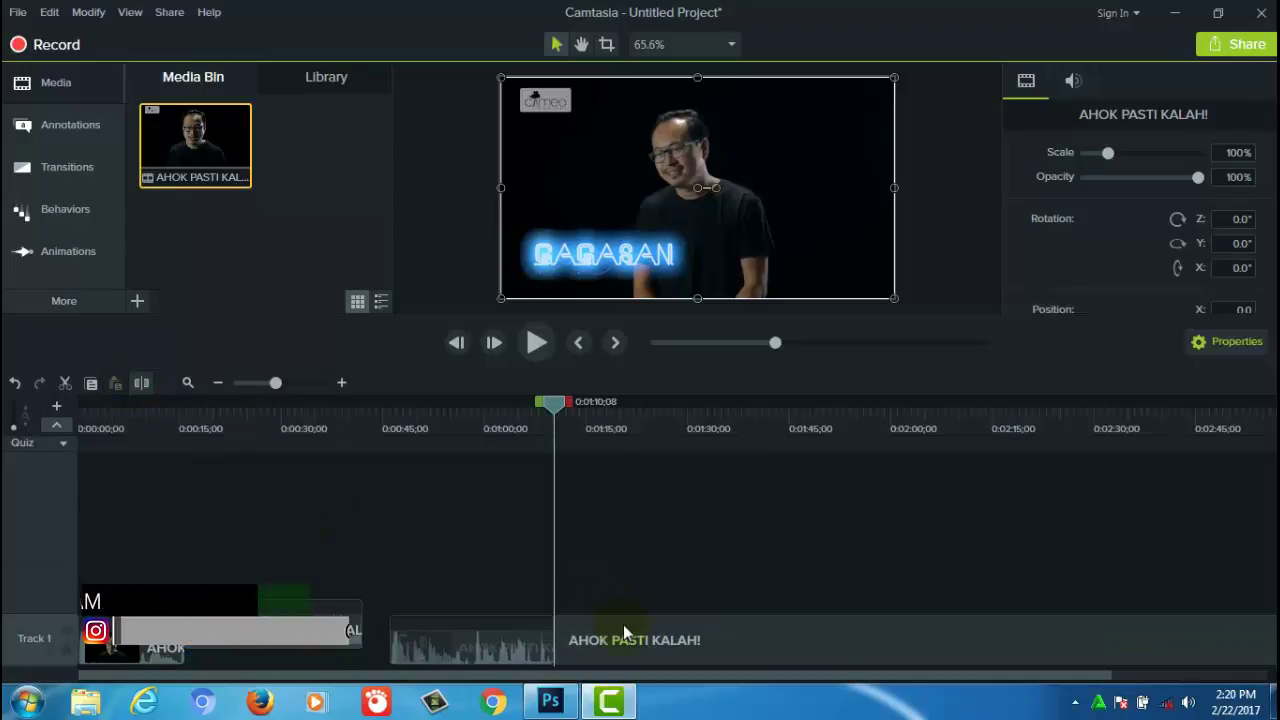
# Shift the last segment away to leave a gap, and slow the segment before it to a clip speed of about 0.66x.
pyautogui.click(623, 625)
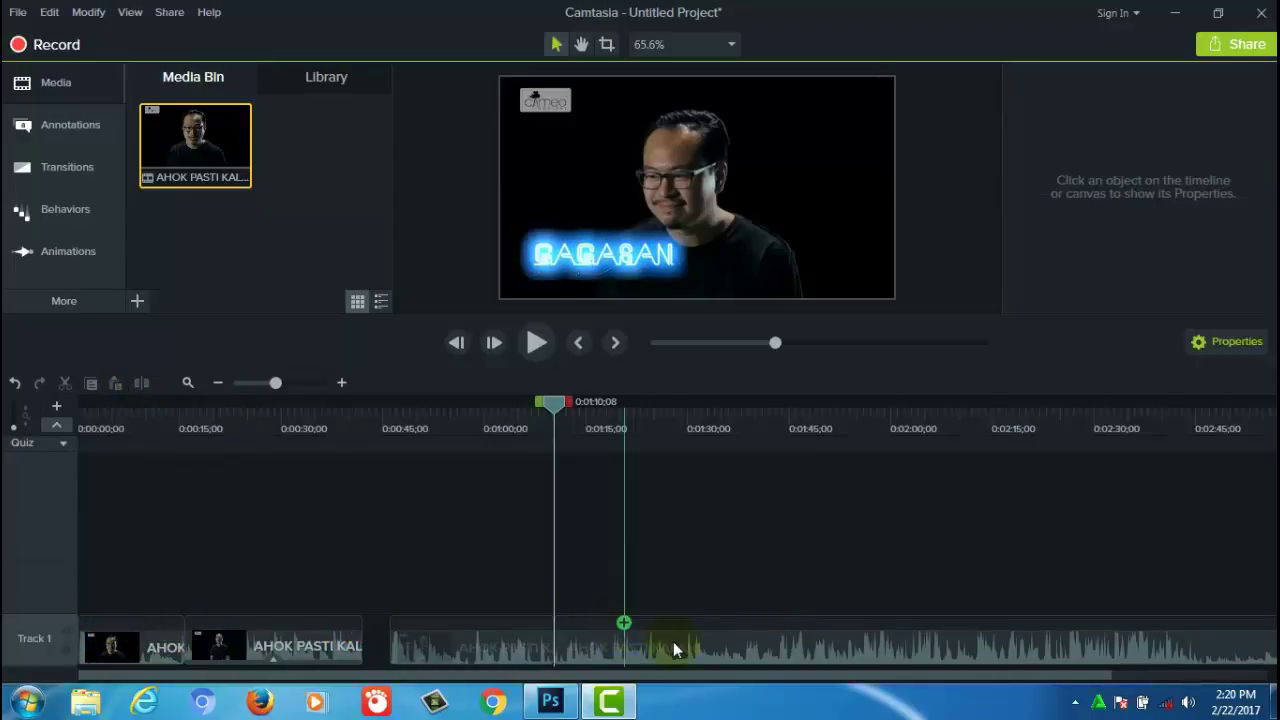
pyautogui.moveTo(674, 650); pyautogui.dragTo(890, 641)
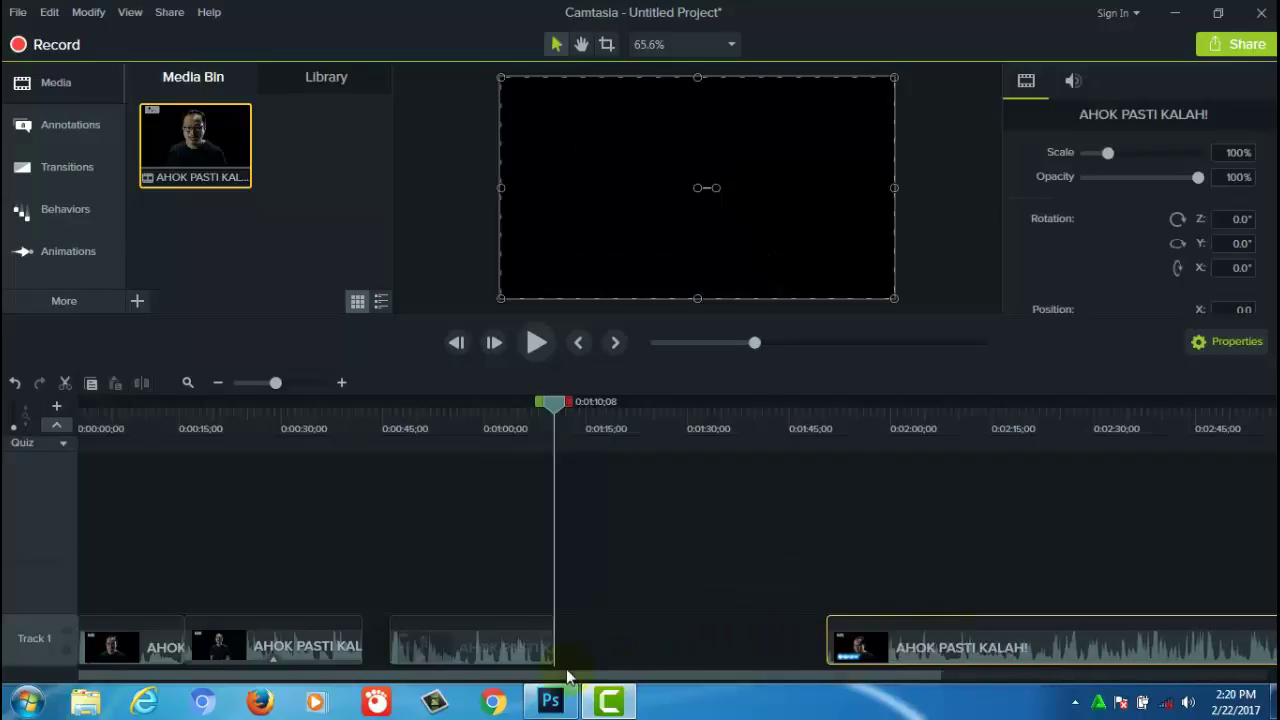
pyautogui.click(516, 650)
pyautogui.click(778, 617)
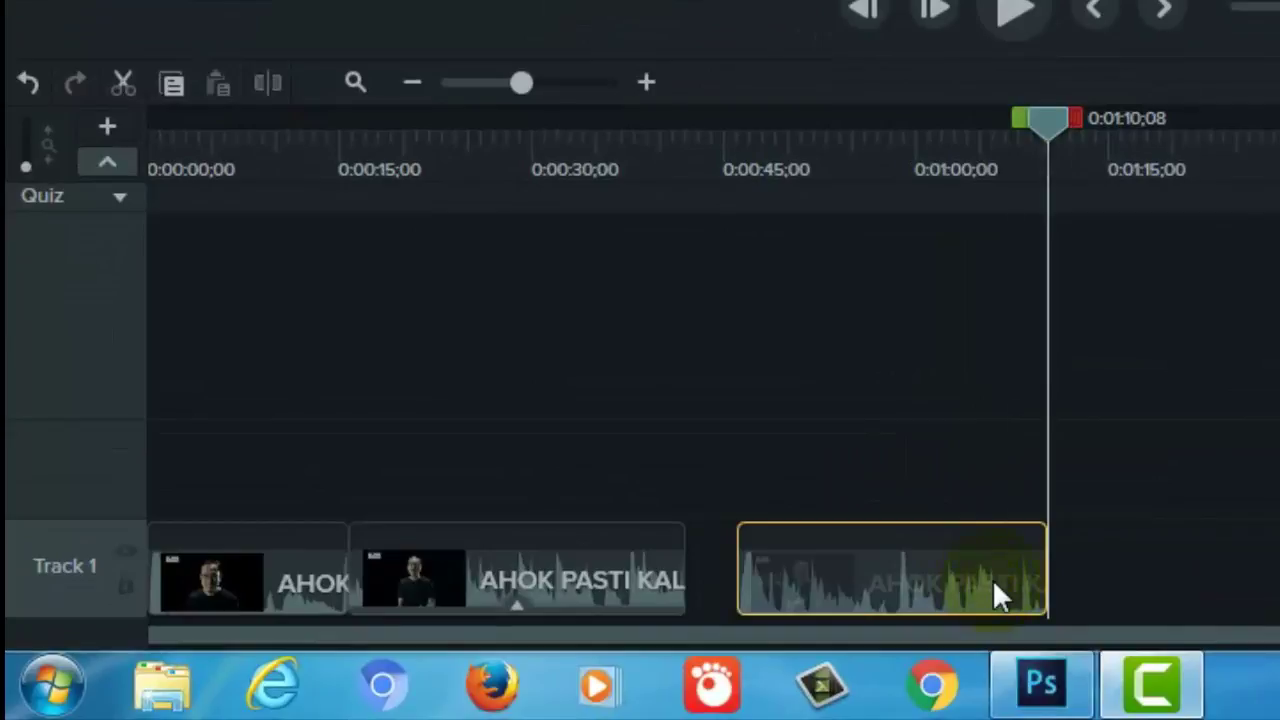
pyautogui.rightClick(994, 585)
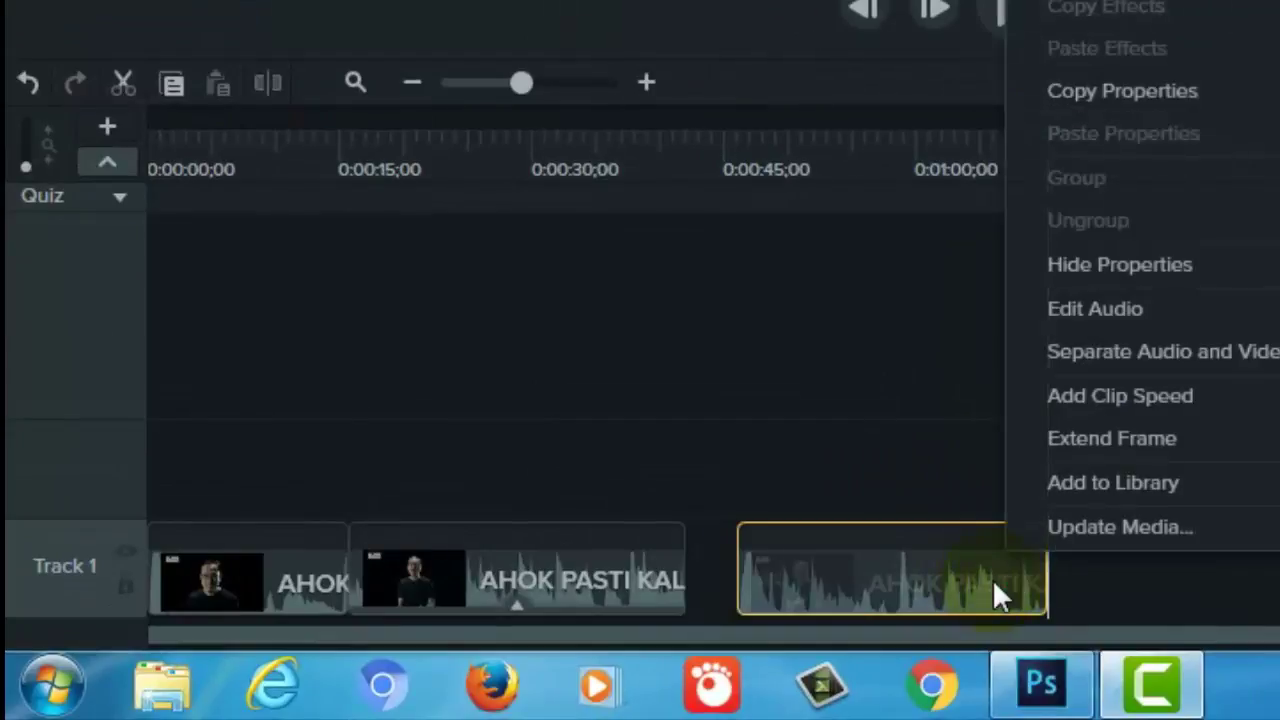
pyautogui.click(1106, 396)
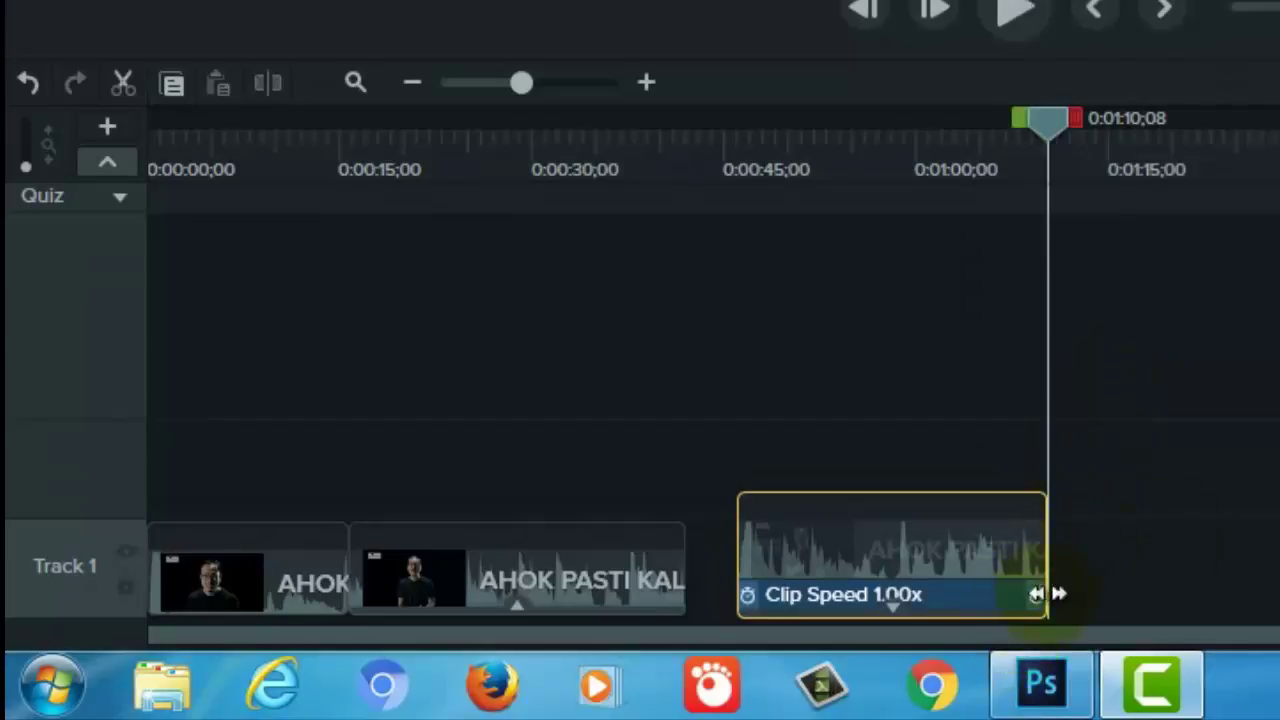
pyautogui.moveTo(1038, 601); pyautogui.dragTo(1193, 595)
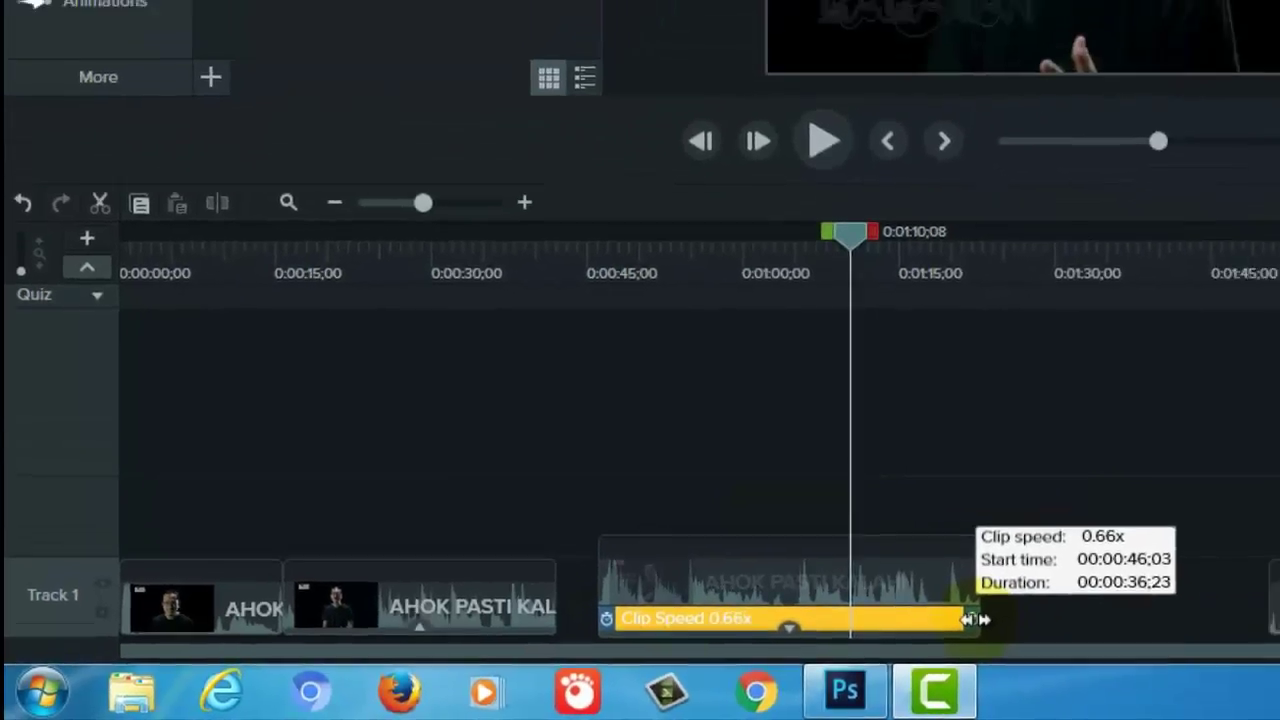
pyautogui.moveTo(970, 619); pyautogui.dragTo(990, 619)
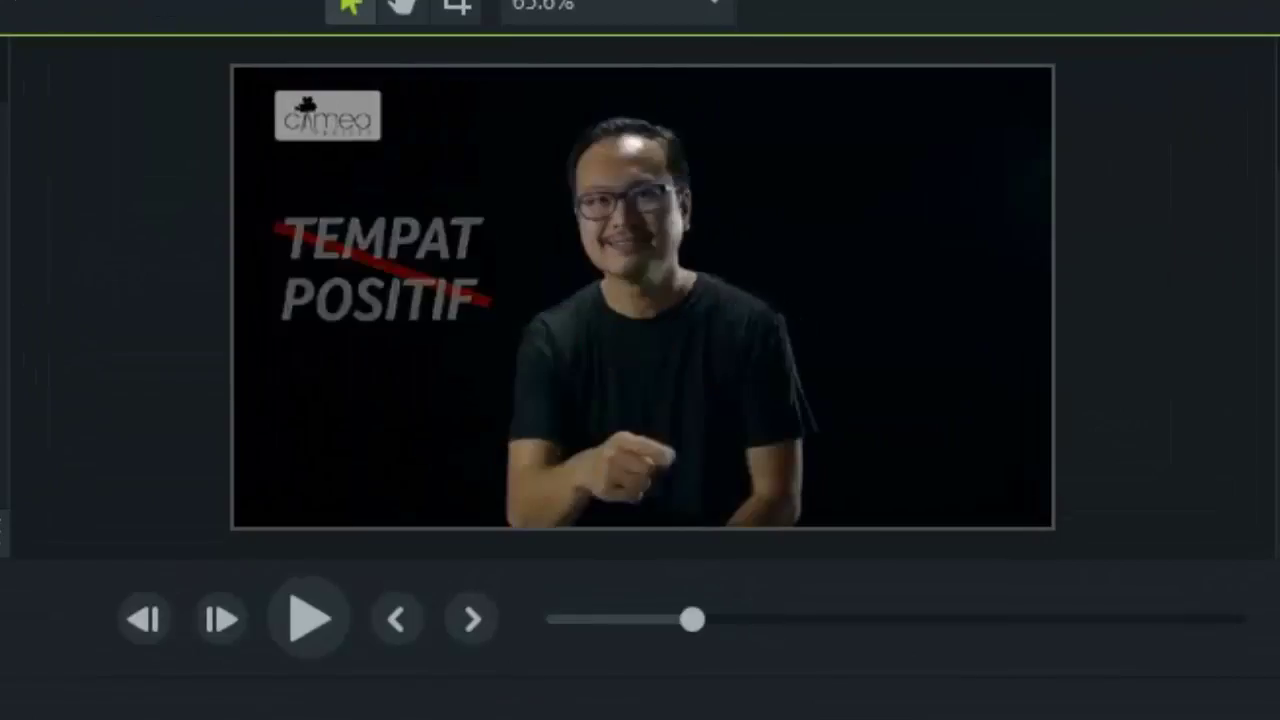
# Play the slowed third segment from its start.
pyautogui.click(310, 626)
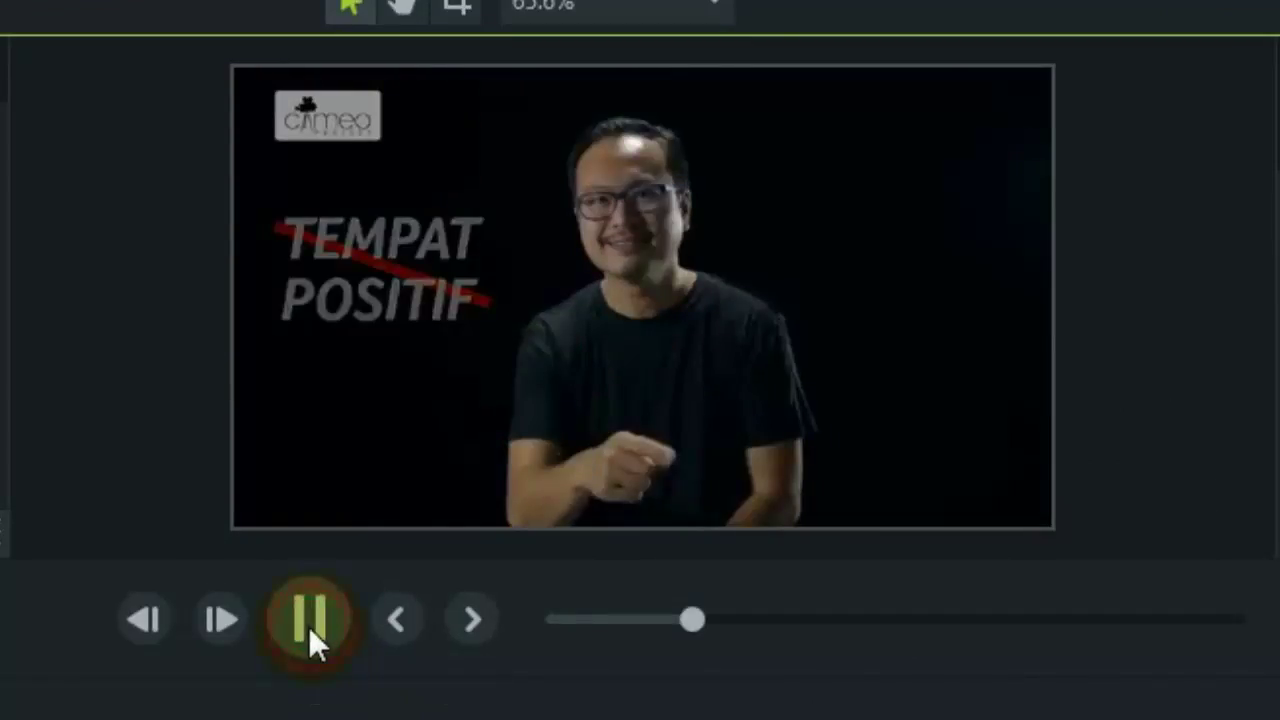